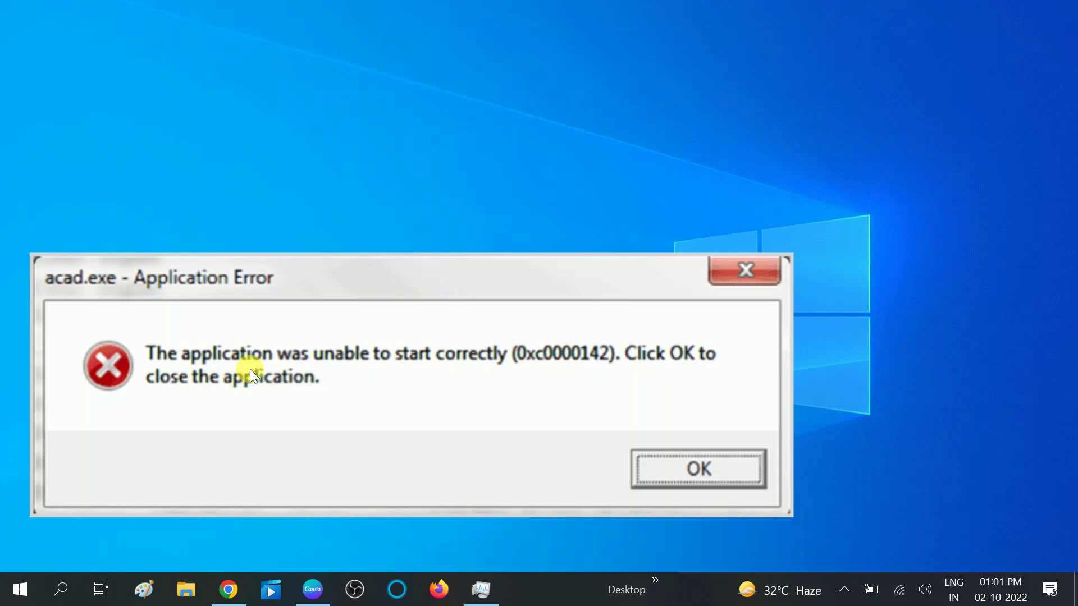
Search 'cmd' and launch Command Prompt as administrator, then focus the console
{"action": "left_click", "coordinate": [73, 587]}
{"action": "type", "text": "cmd"}
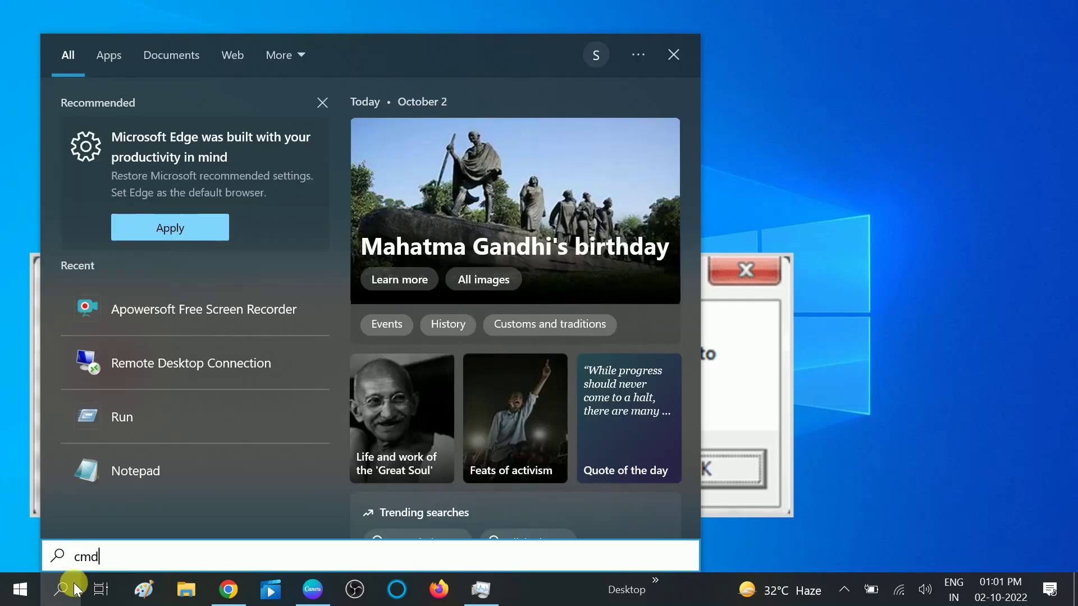
{"action": "right_click", "coordinate": [204, 112]}
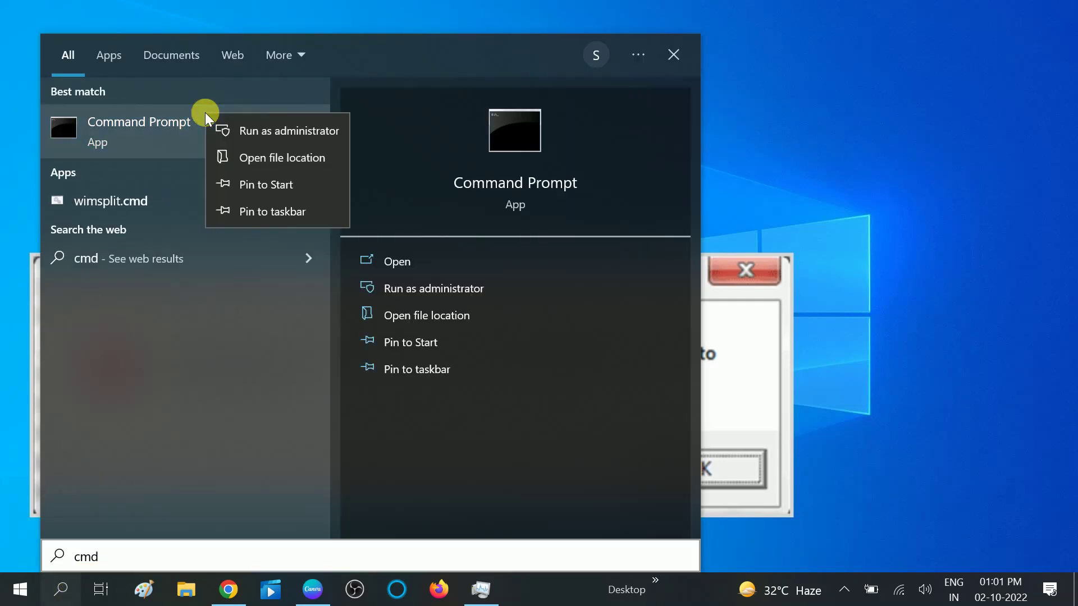
{"action": "left_click", "coordinate": [253, 129]}
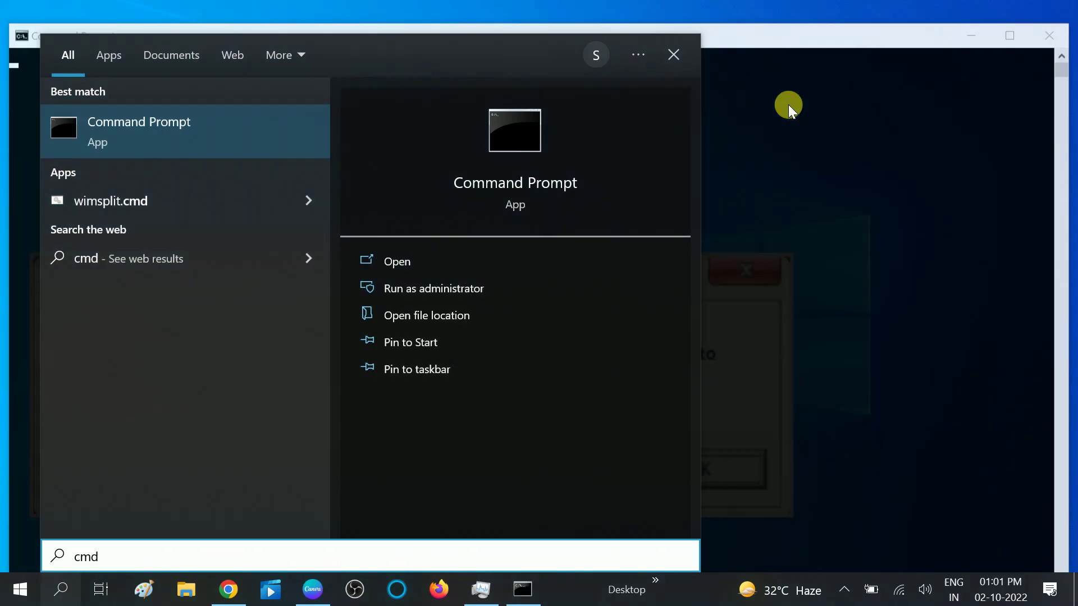
{"action": "left_click", "coordinate": [788, 104]}
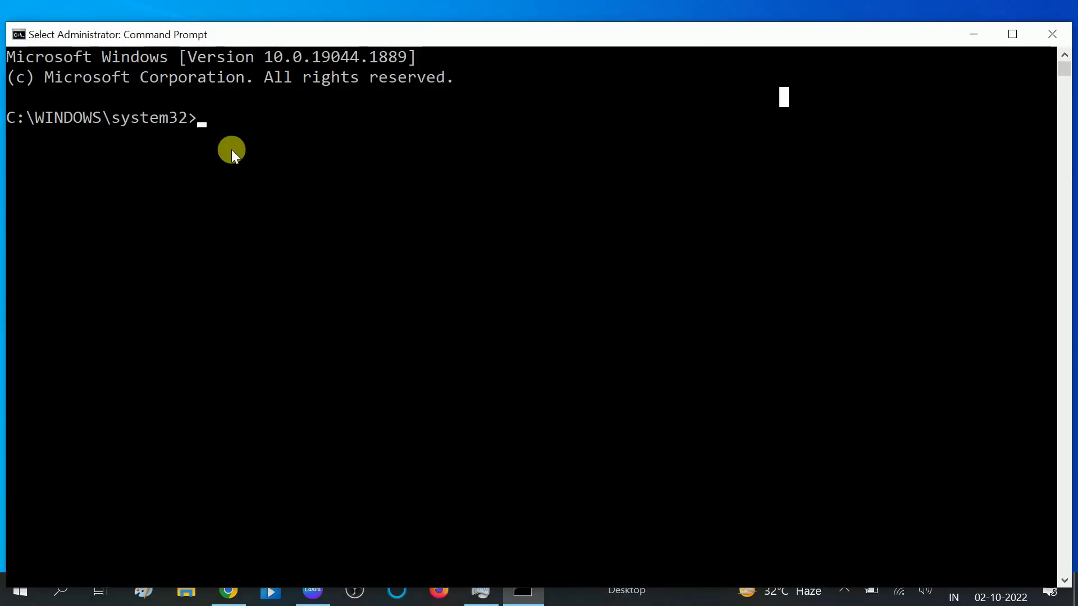
Run sfc /scannow at the administrator prompt and minimize the console while it scans
{"action": "type", "text": "sfc"}
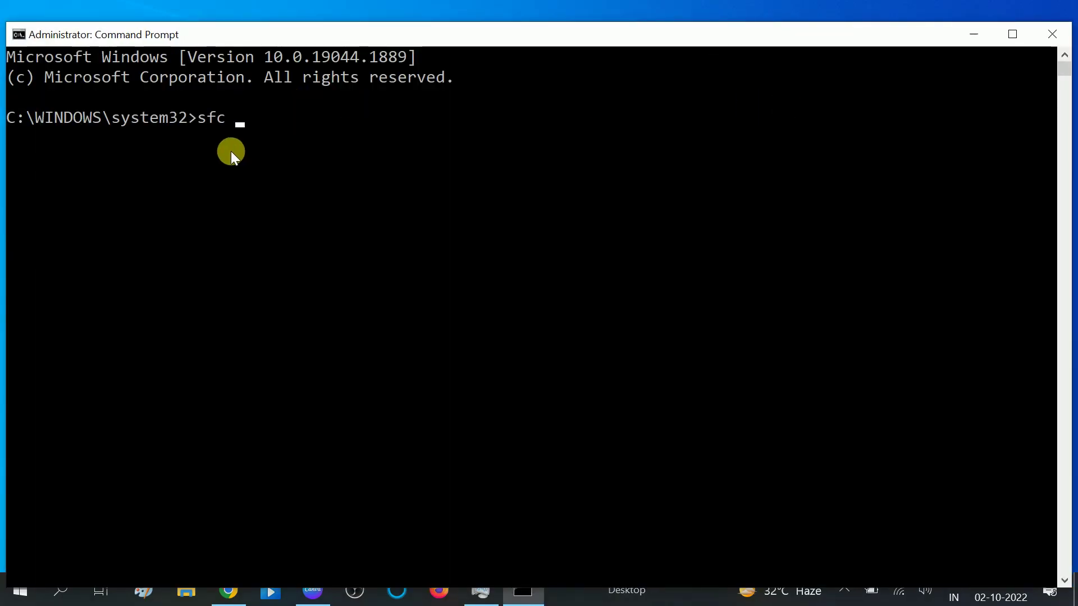
{"action": "type", "text": " /sca"}
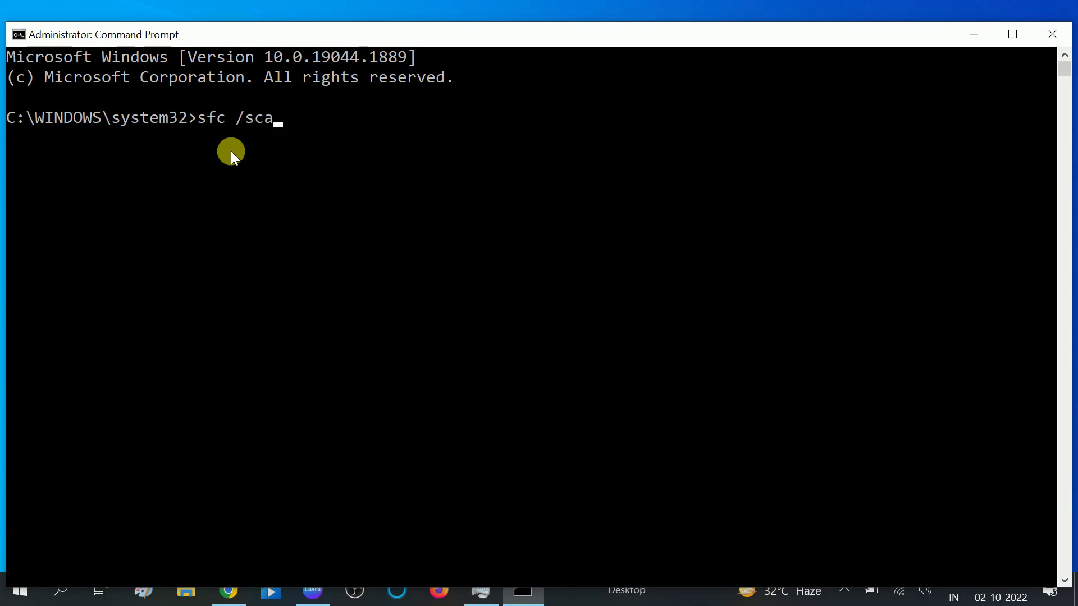
{"action": "type", "text": "nnow"}
{"action": "key", "text": "Return"}
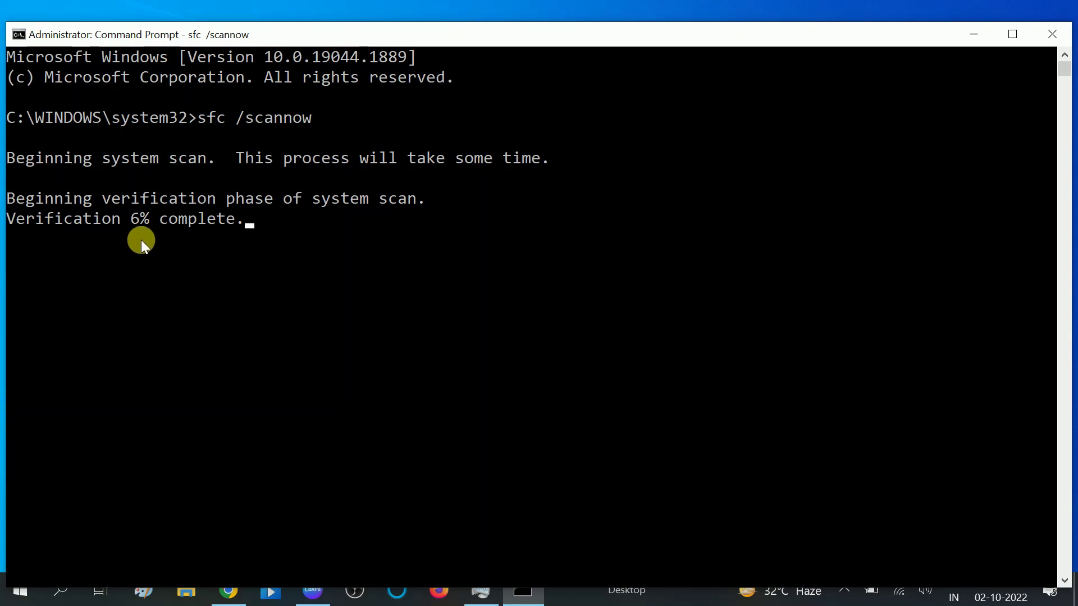
{"action": "left_click", "coordinate": [970, 31]}
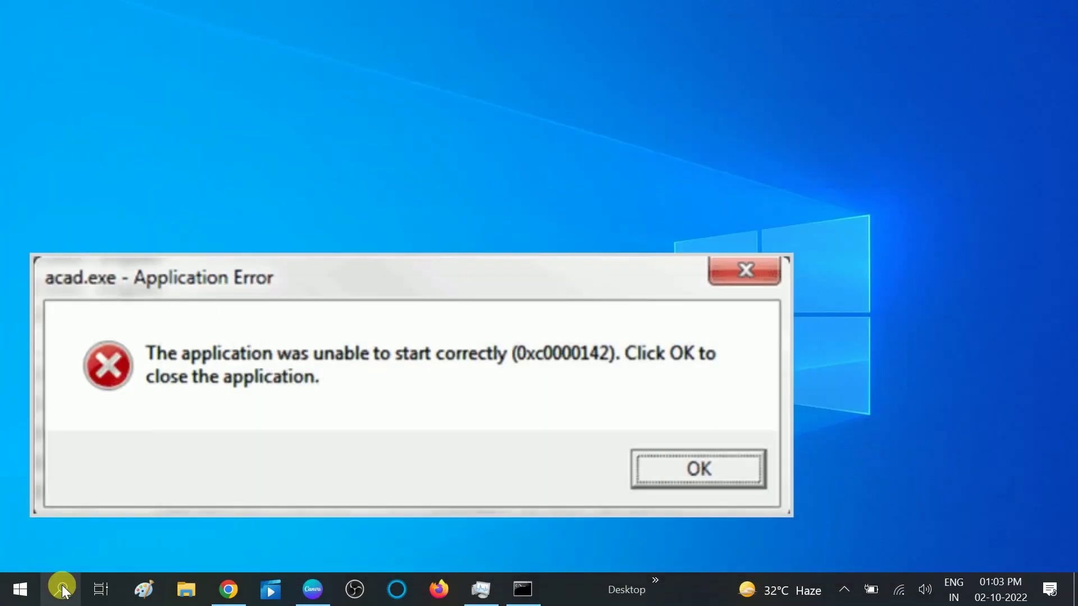
Open Control Panel through a 'cont' search and switch View by to Large icons
{"action": "left_click", "coordinate": [62, 589]}
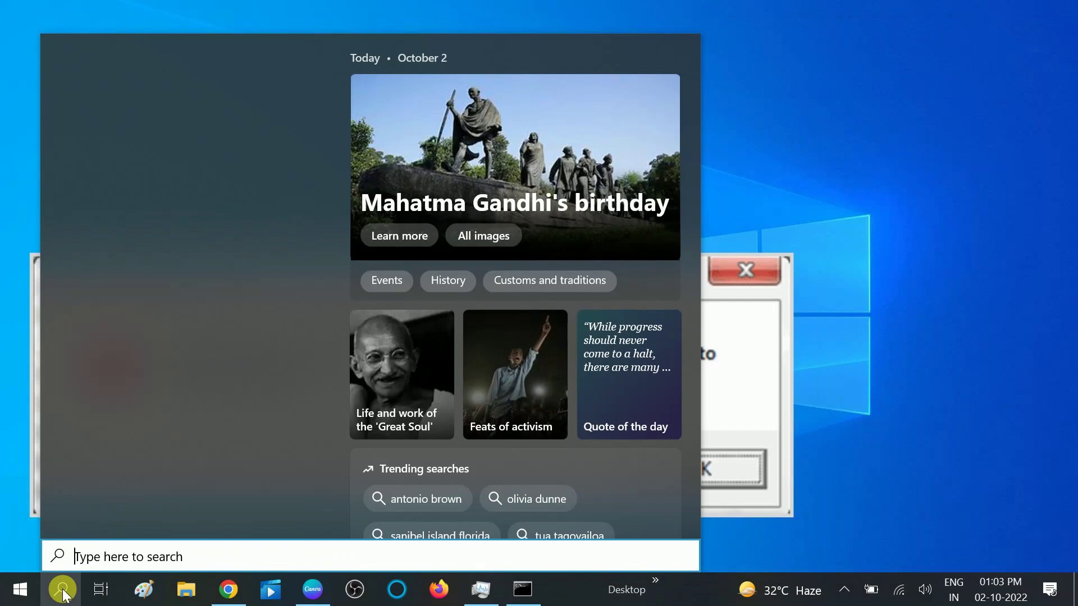
{"action": "type", "text": "con"}
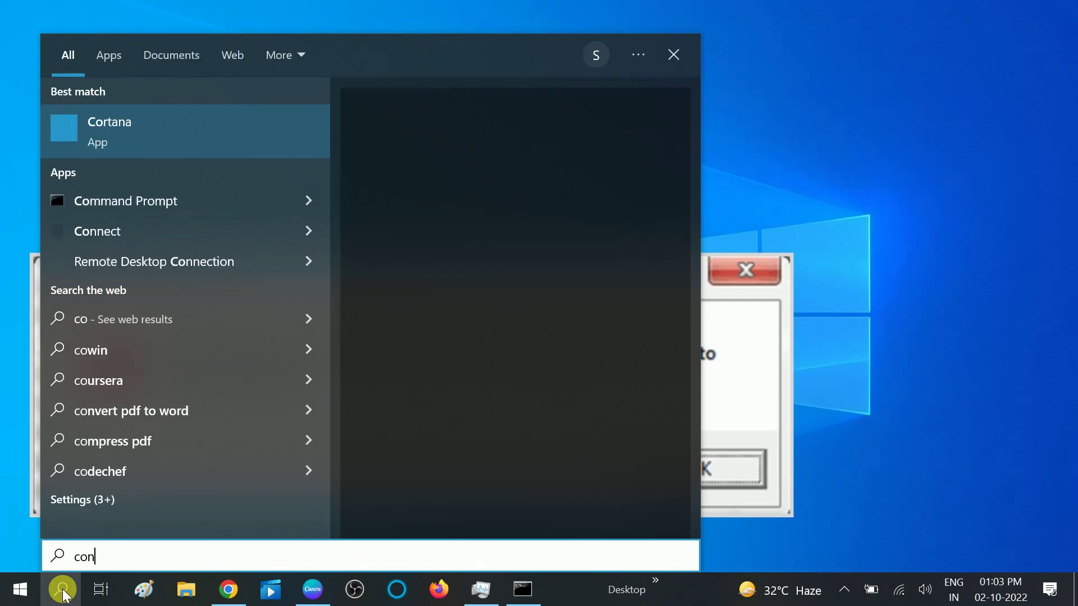
{"action": "type", "text": "t"}
{"action": "left_click", "coordinate": [210, 118]}
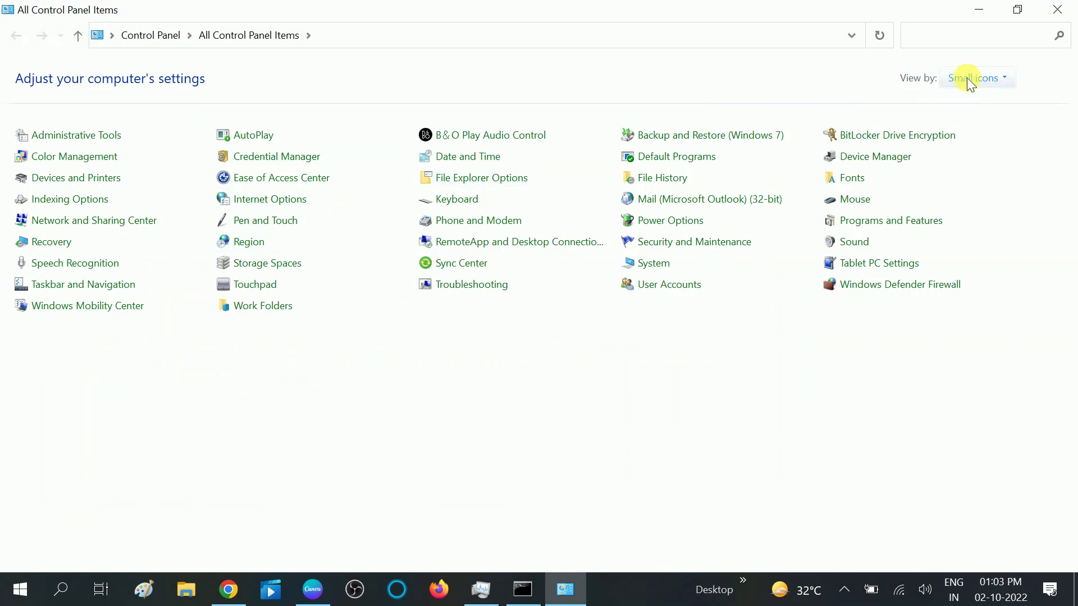
{"action": "left_click", "coordinate": [986, 79]}
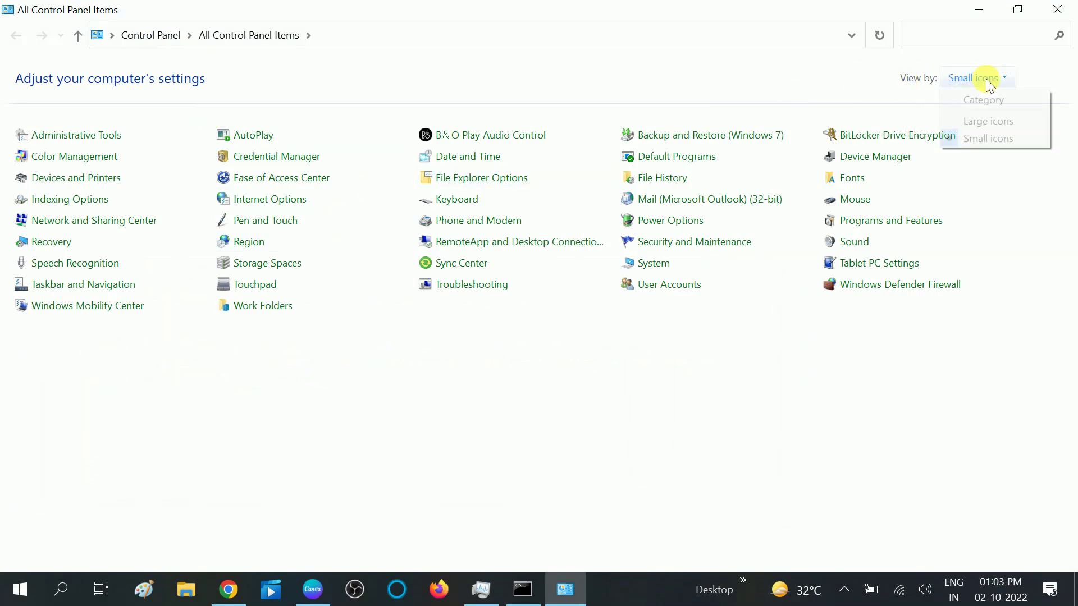
{"action": "left_click", "coordinate": [982, 124]}
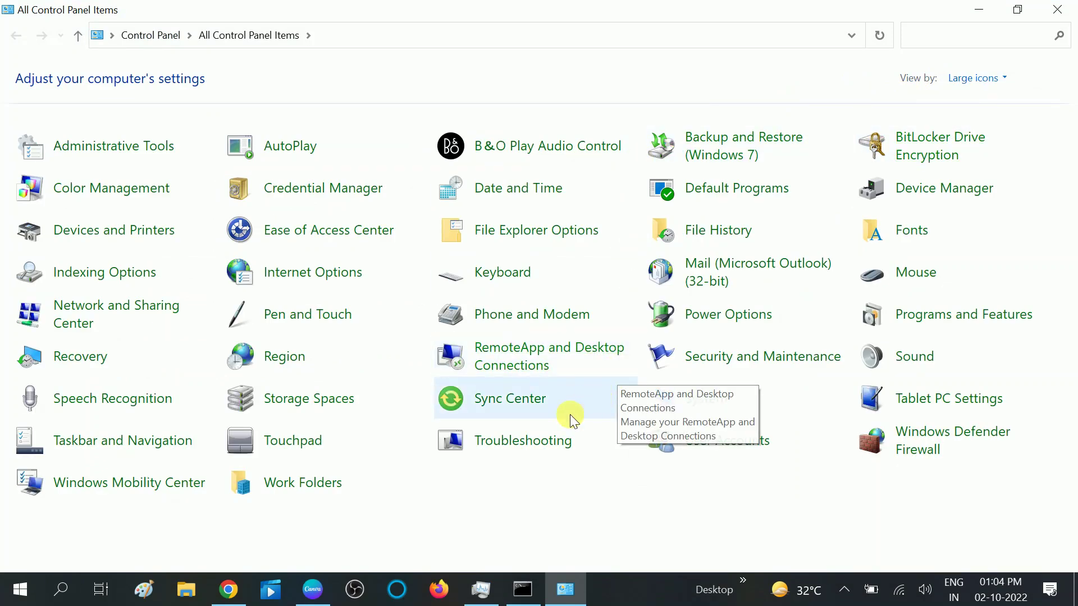
{"action": "left_click", "coordinate": [281, 363]}
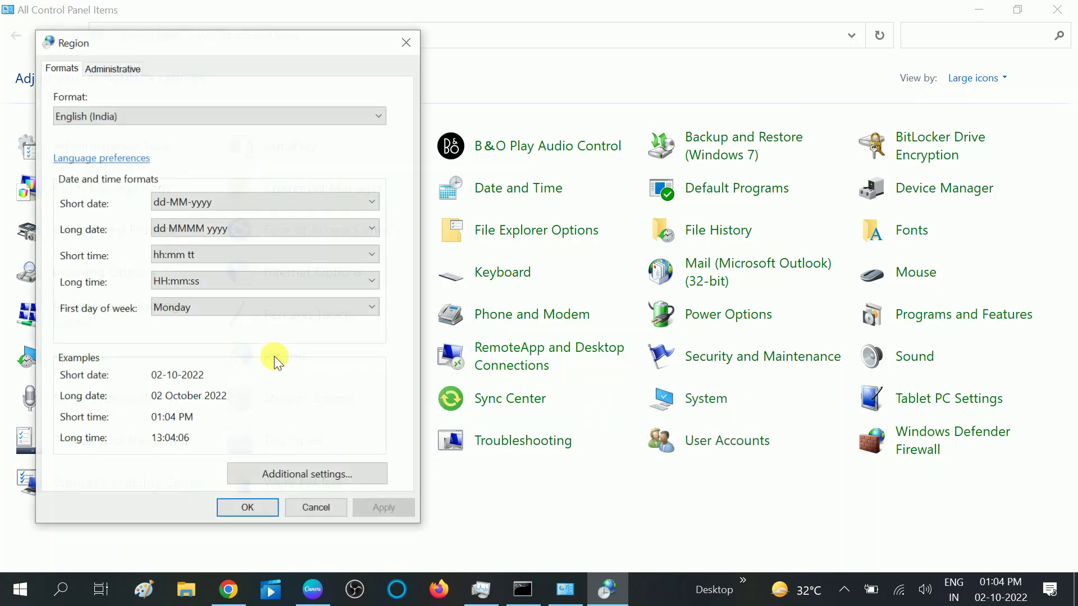
{"action": "left_click", "coordinate": [116, 68]}
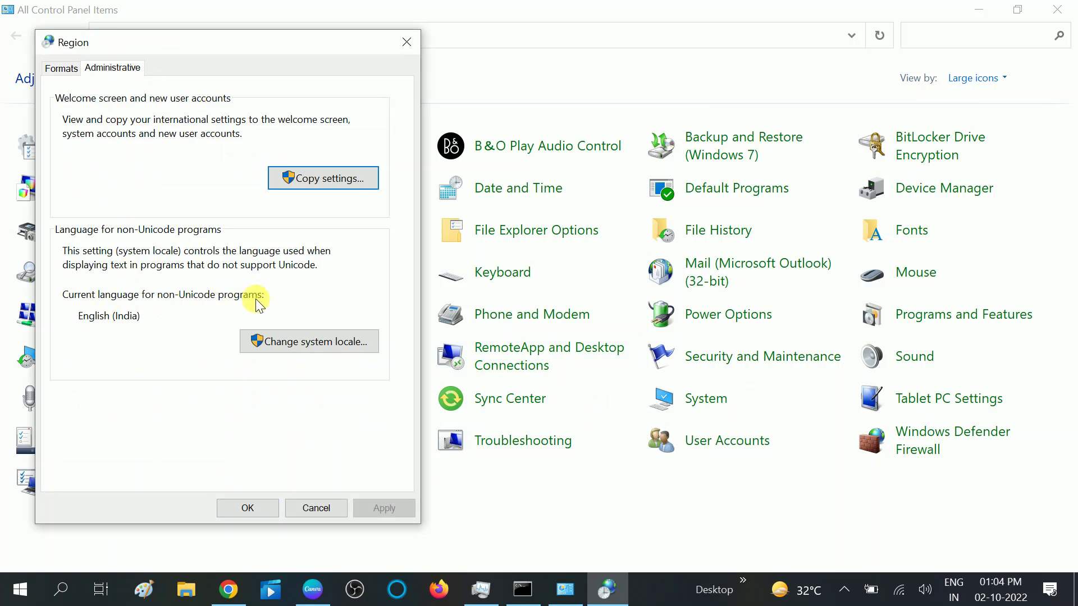
{"action": "left_click", "coordinate": [346, 342]}
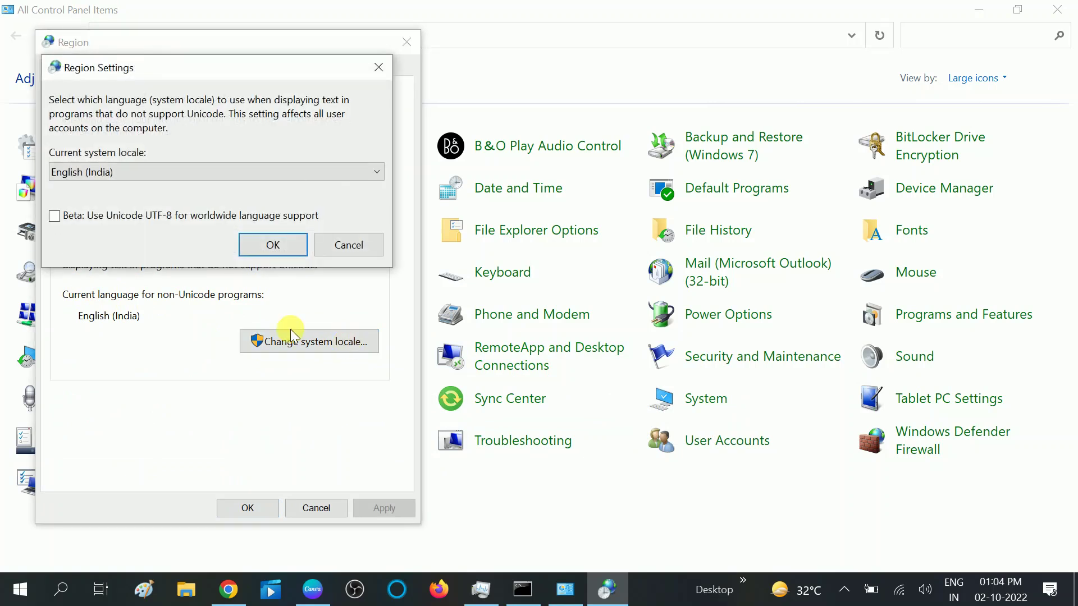
{"action": "left_click", "coordinate": [255, 174]}
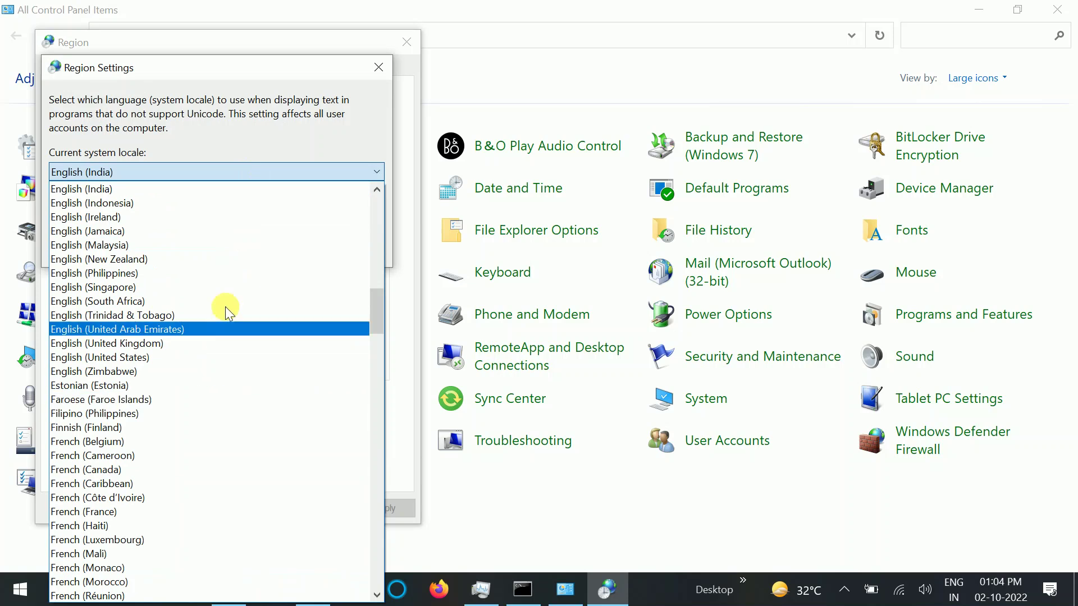
{"action": "scroll", "coordinate": [193, 438], "scroll_direction": "down", "scroll_amount": 3}
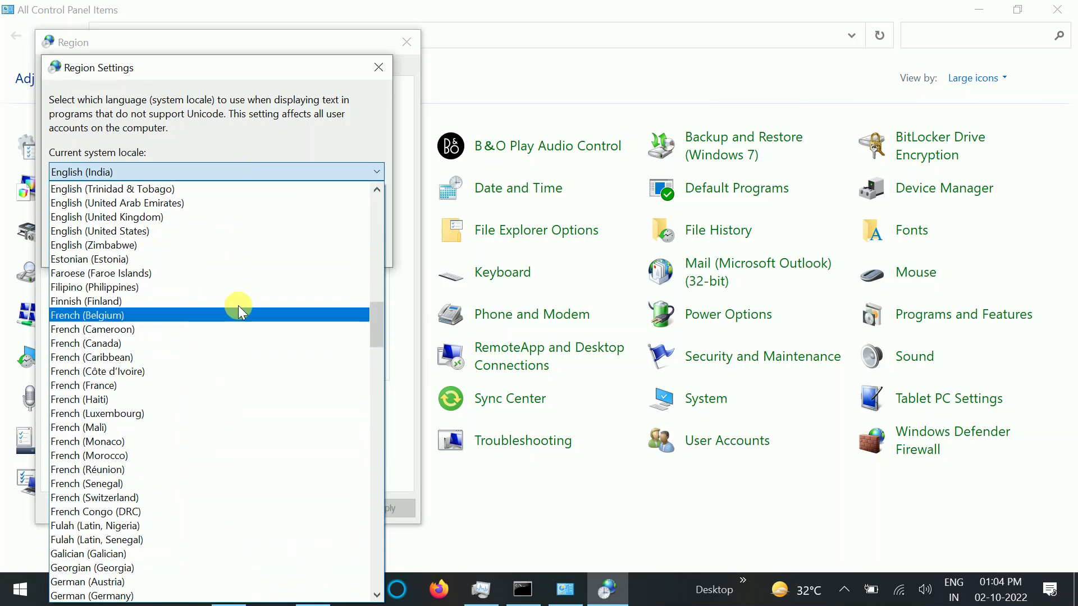
{"action": "left_click", "coordinate": [180, 169]}
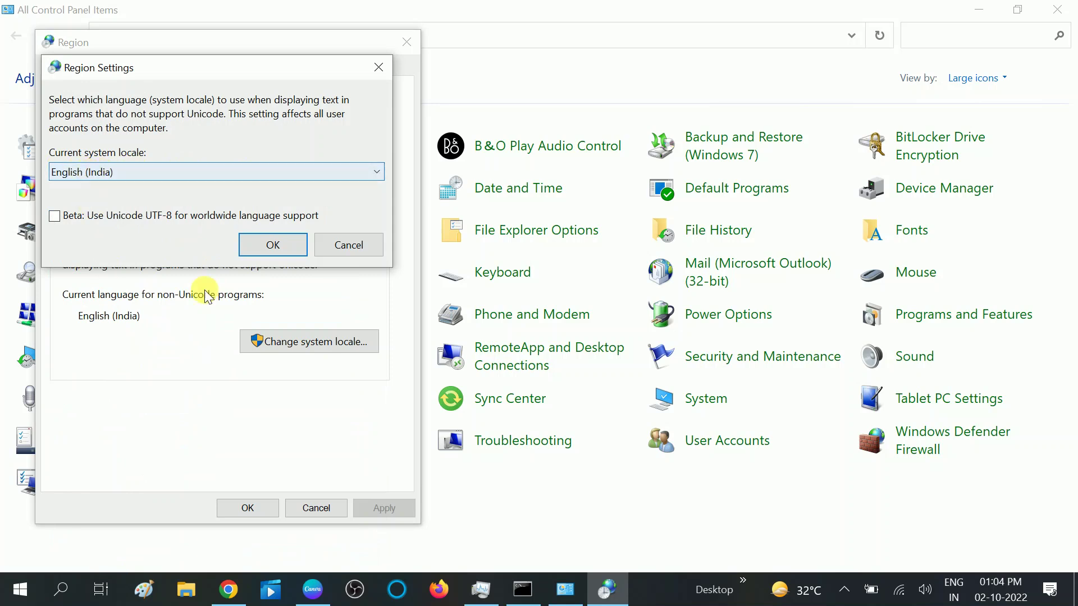
{"action": "left_click", "coordinate": [274, 247]}
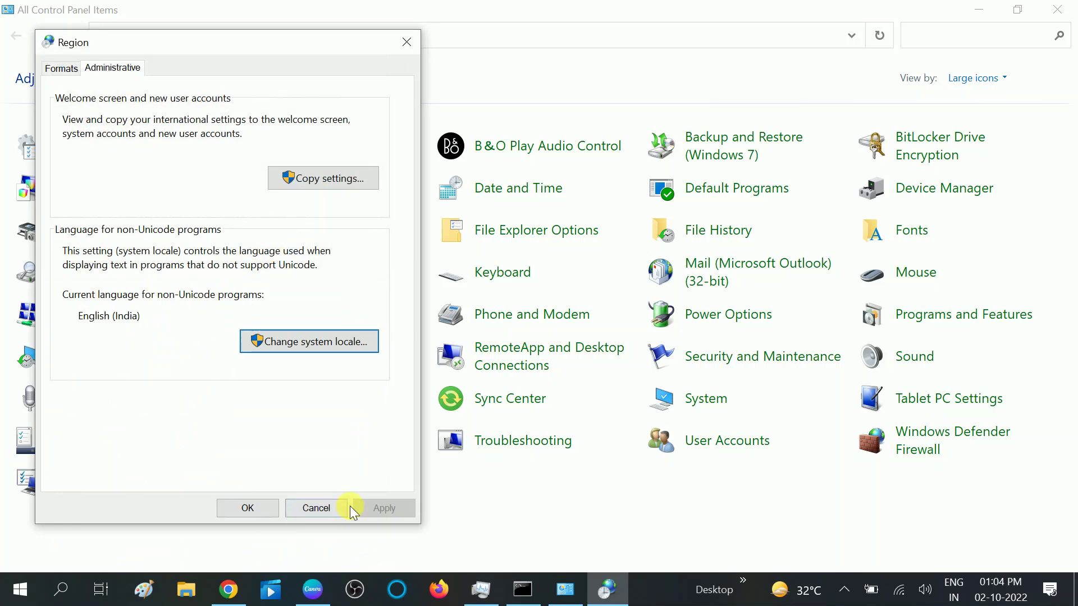
{"action": "left_click", "coordinate": [247, 508]}
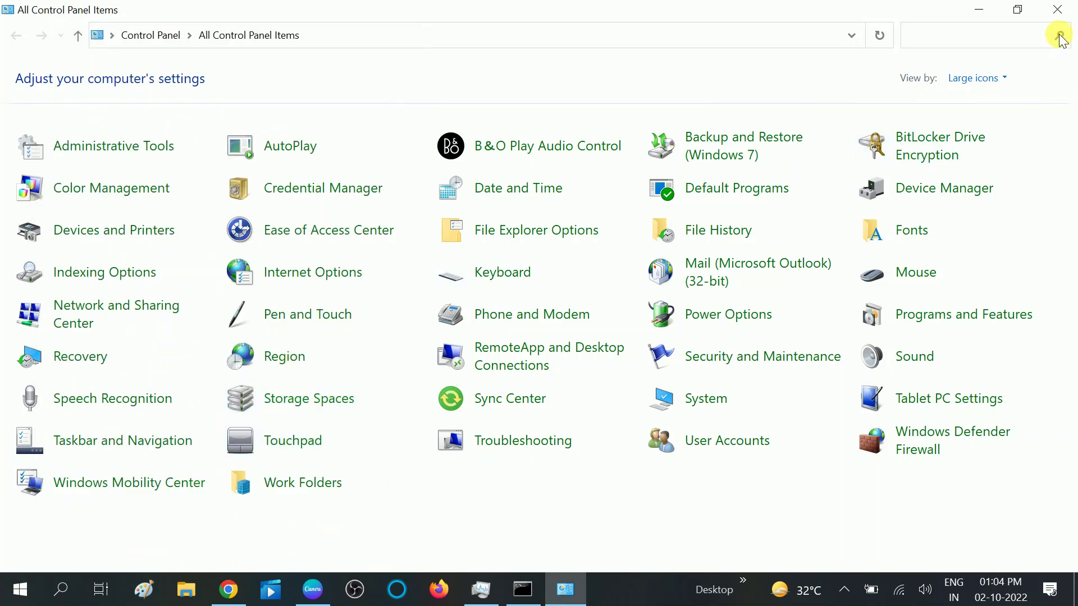
Close Control Panel and open the VideoPad Video Editor shortcut's Properties
{"action": "left_click", "coordinate": [1064, 8]}
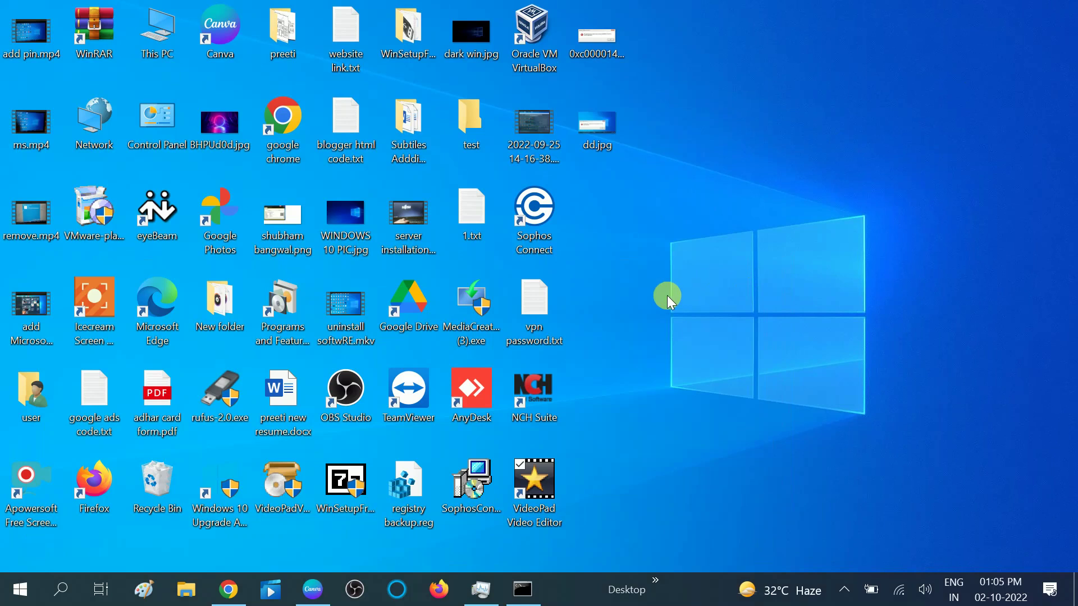
{"action": "double_click", "coordinate": [535, 497]}
{"action": "right_click", "coordinate": [532, 494]}
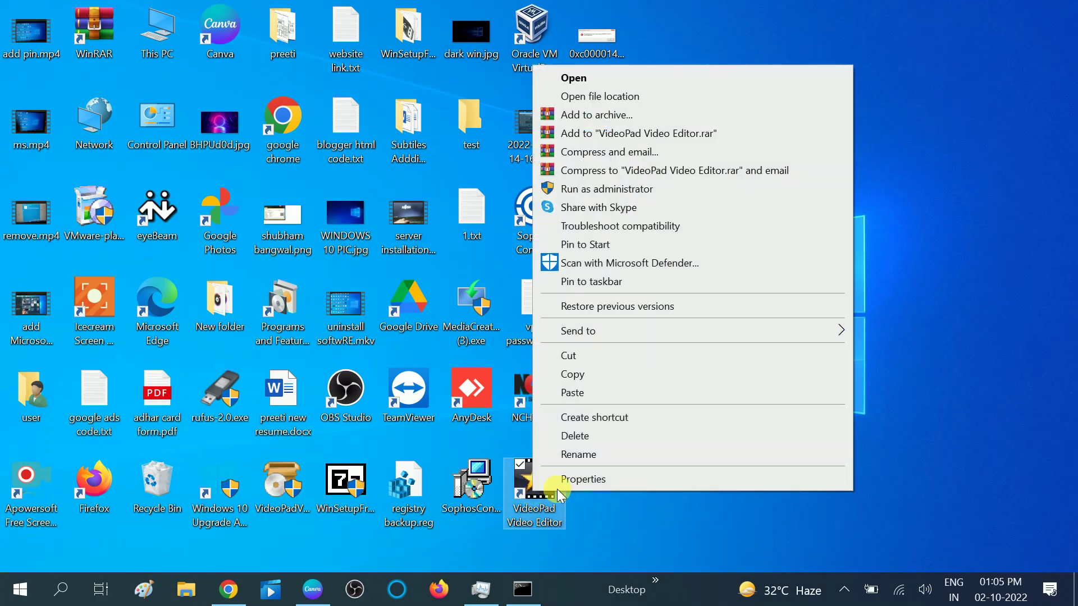
{"action": "left_click", "coordinate": [589, 482]}
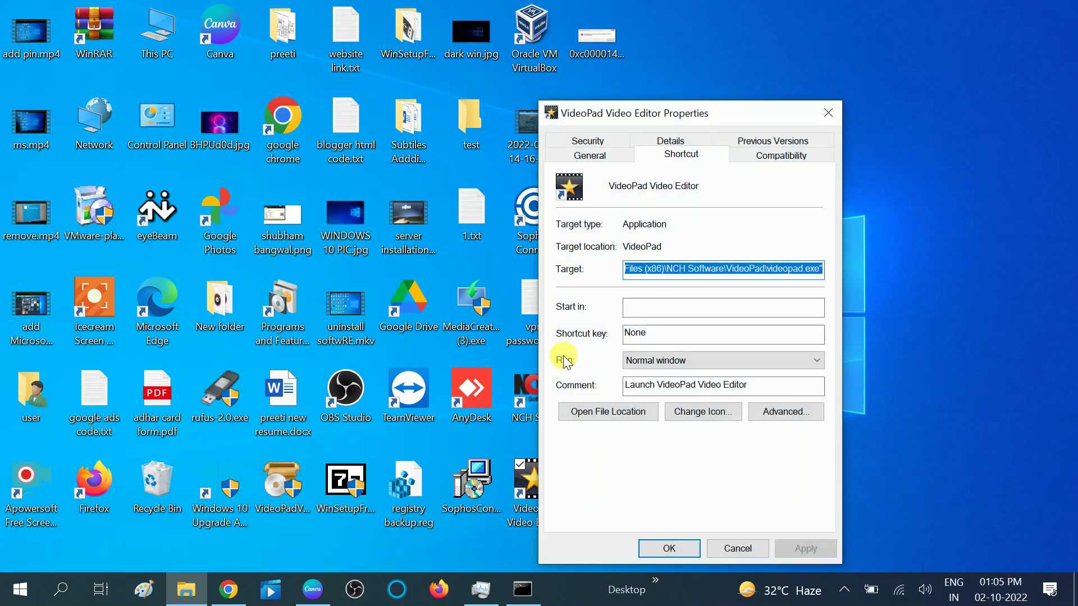
Enable Windows 8 compatibility mode and Run as administrator for VideoPad, then apply and OK
{"action": "left_click", "coordinate": [769, 160]}
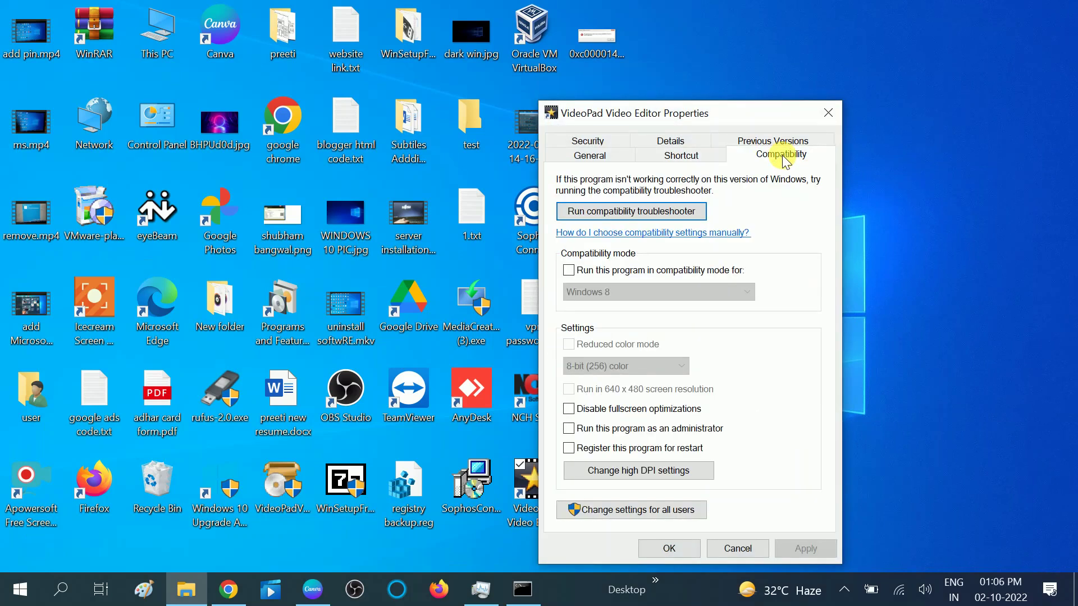
{"action": "left_click", "coordinate": [615, 271]}
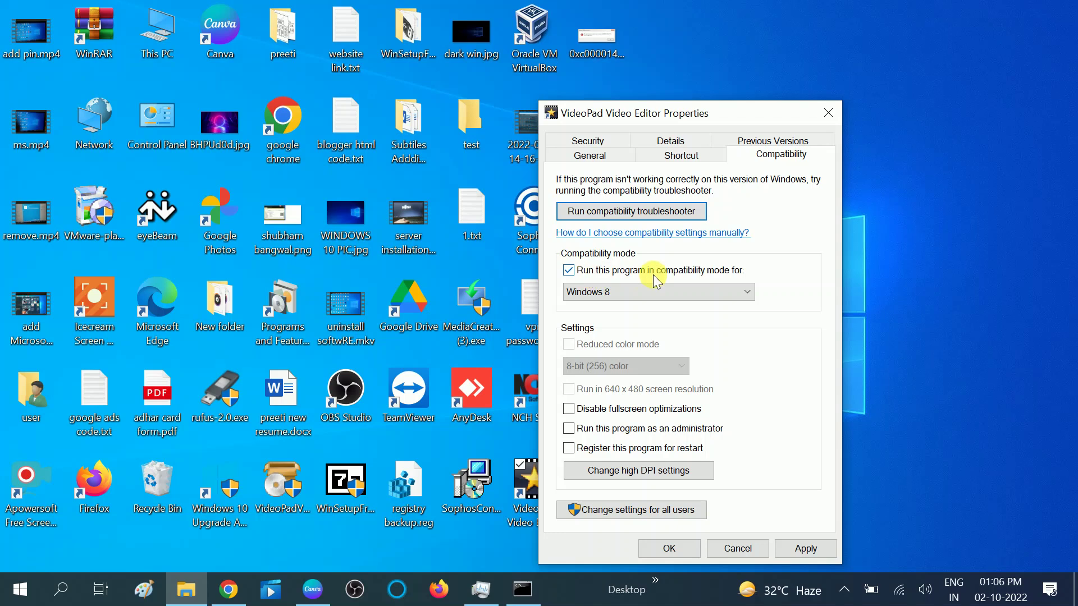
{"action": "left_click", "coordinate": [695, 291]}
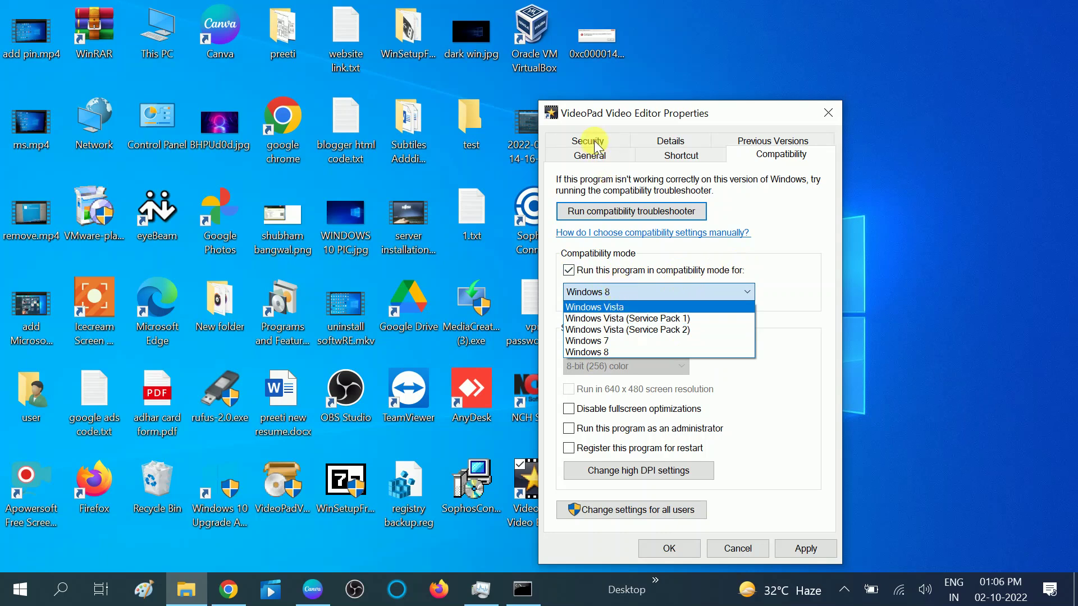
{"action": "left_click", "coordinate": [818, 272]}
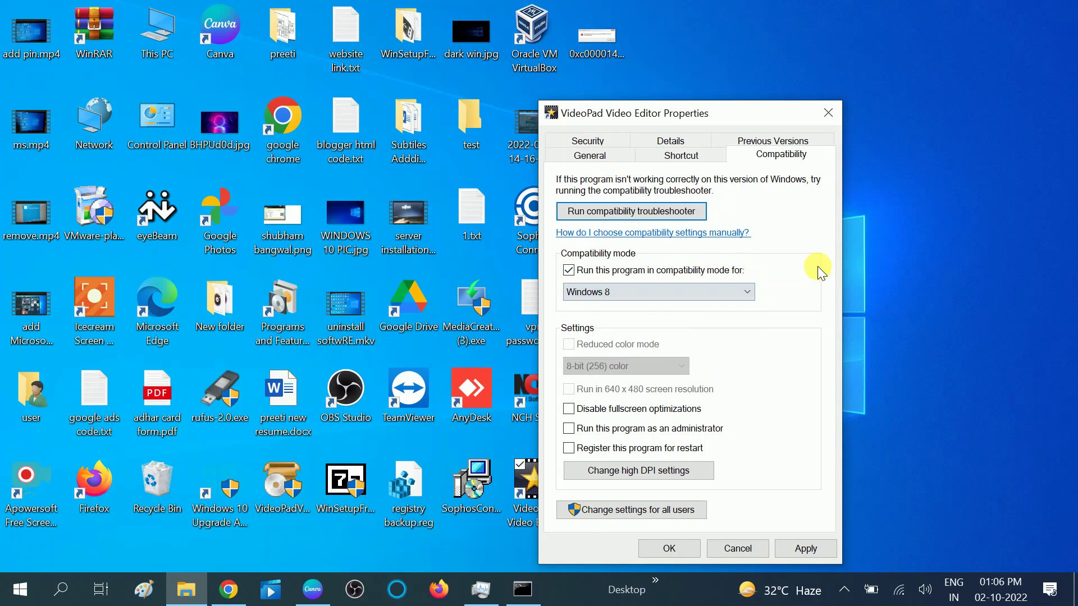
{"action": "left_click", "coordinate": [568, 429]}
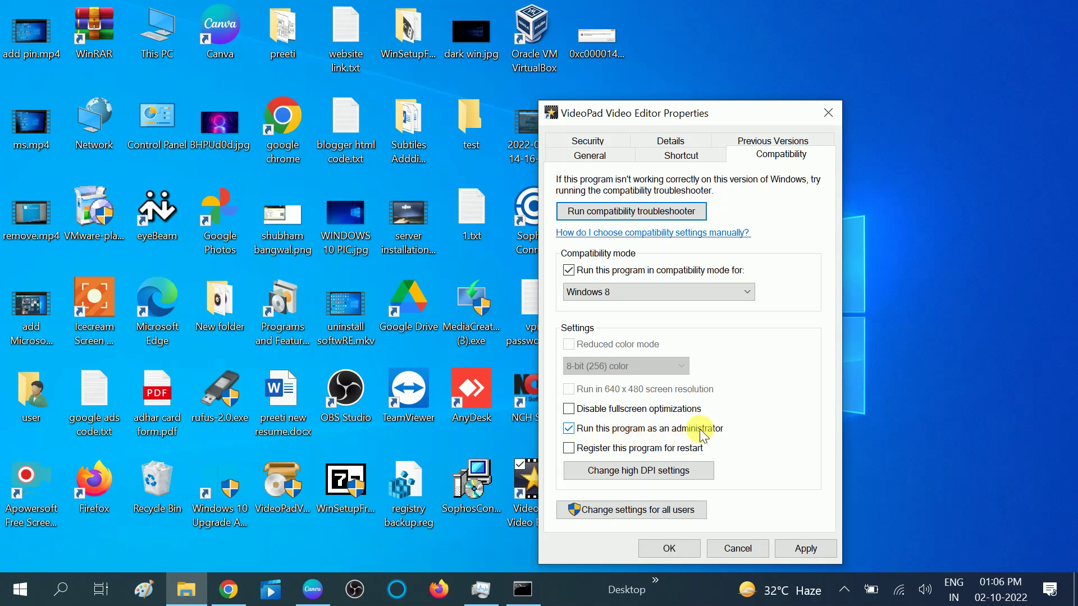
{"action": "left_click", "coordinate": [808, 548]}
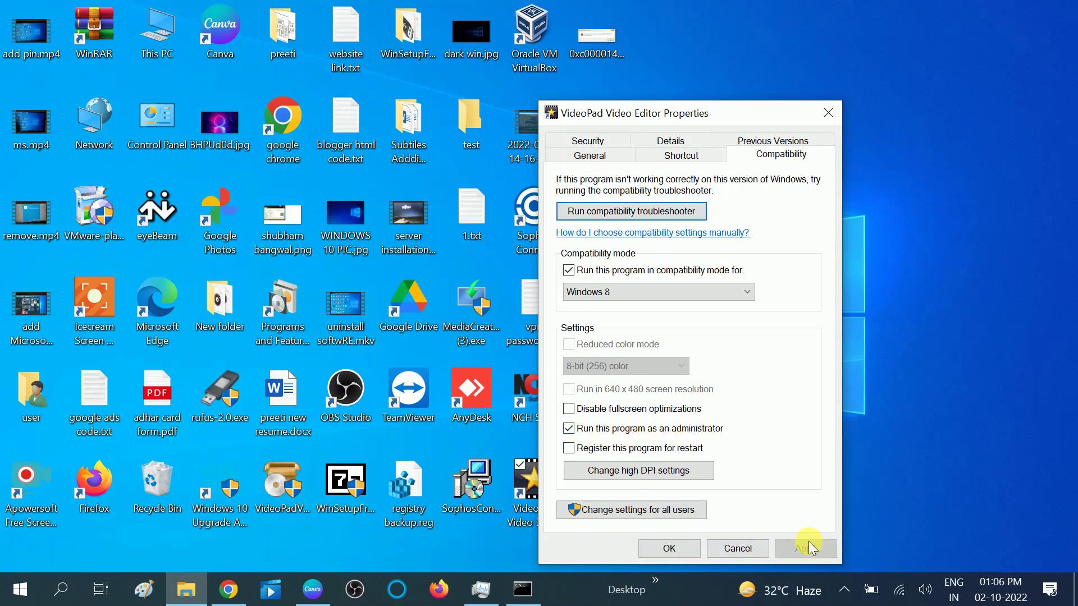
{"action": "left_click", "coordinate": [669, 549]}
{"action": "right_click", "coordinate": [724, 174]}
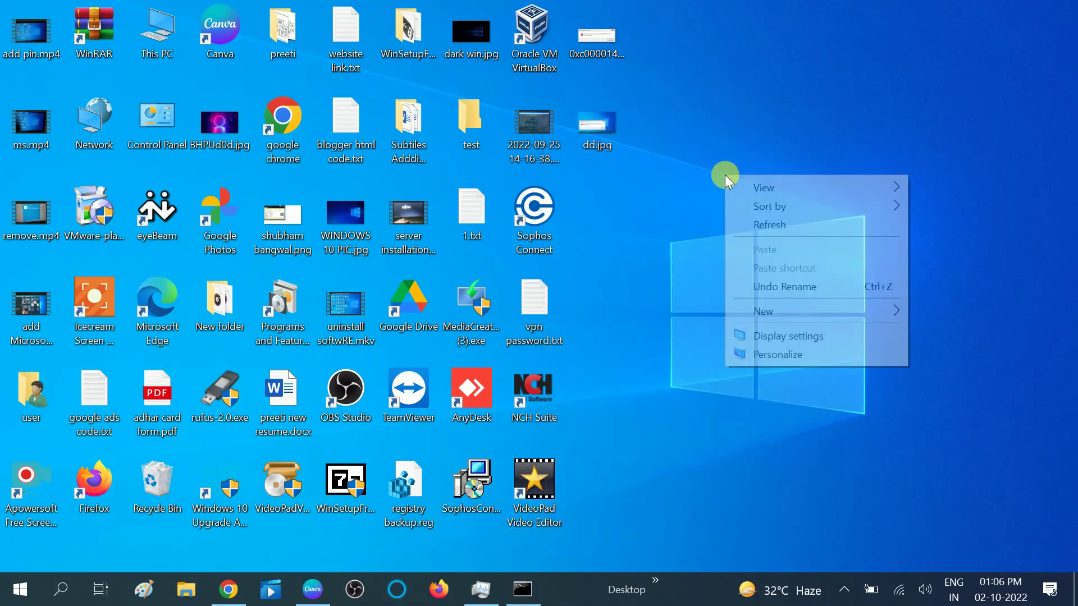
Refresh the desktop and launch an Administrator Command Prompt from a 'cmd' search
{"action": "left_click", "coordinate": [769, 226]}
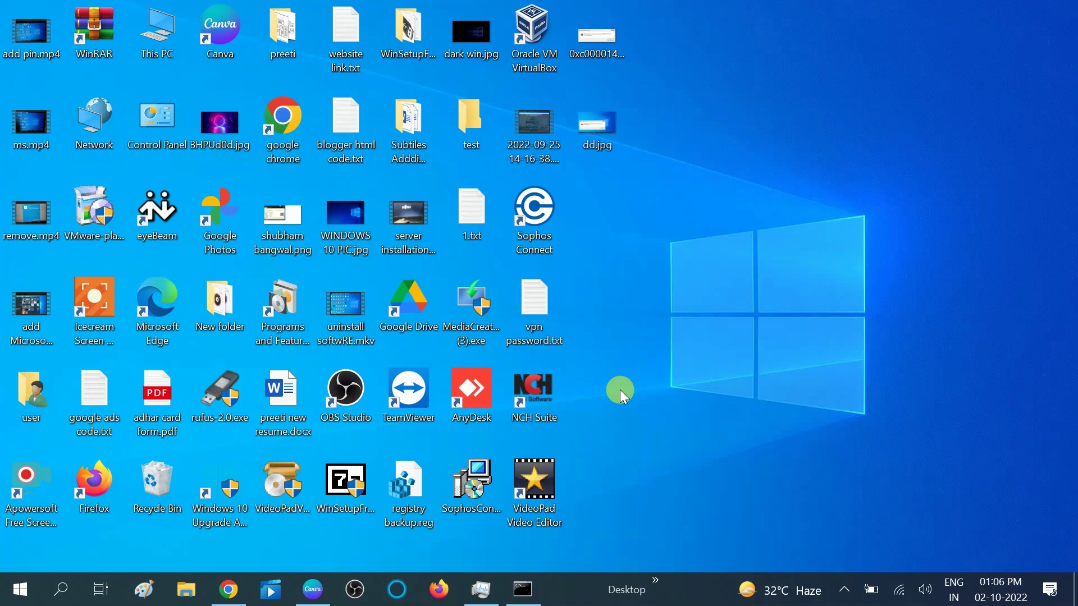
{"action": "left_click", "coordinate": [62, 586]}
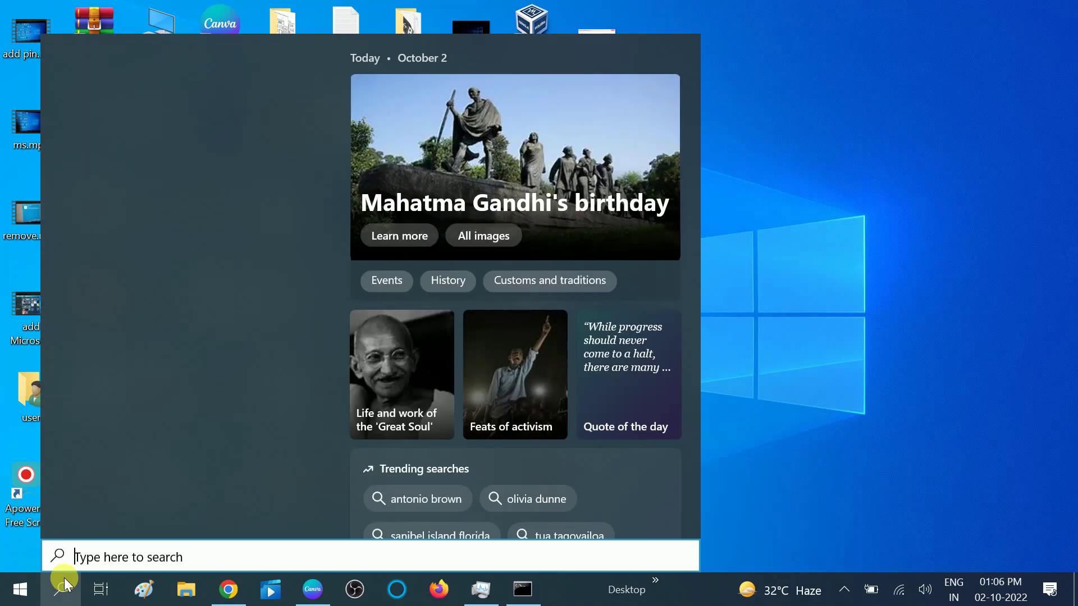
{"action": "type", "text": "cmd"}
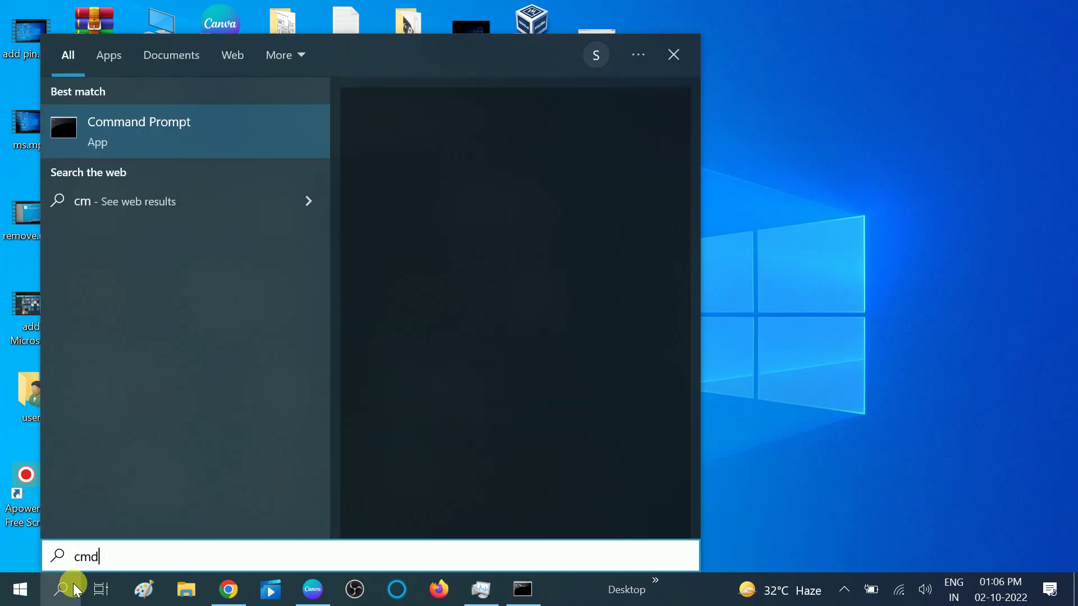
{"action": "right_click", "coordinate": [248, 129]}
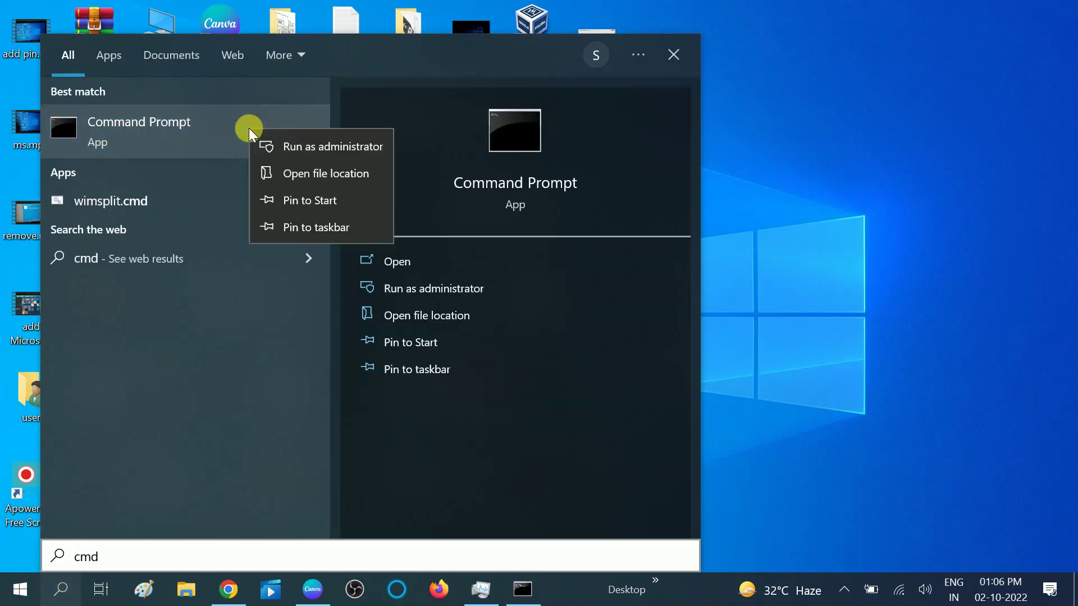
{"action": "left_click", "coordinate": [299, 141]}
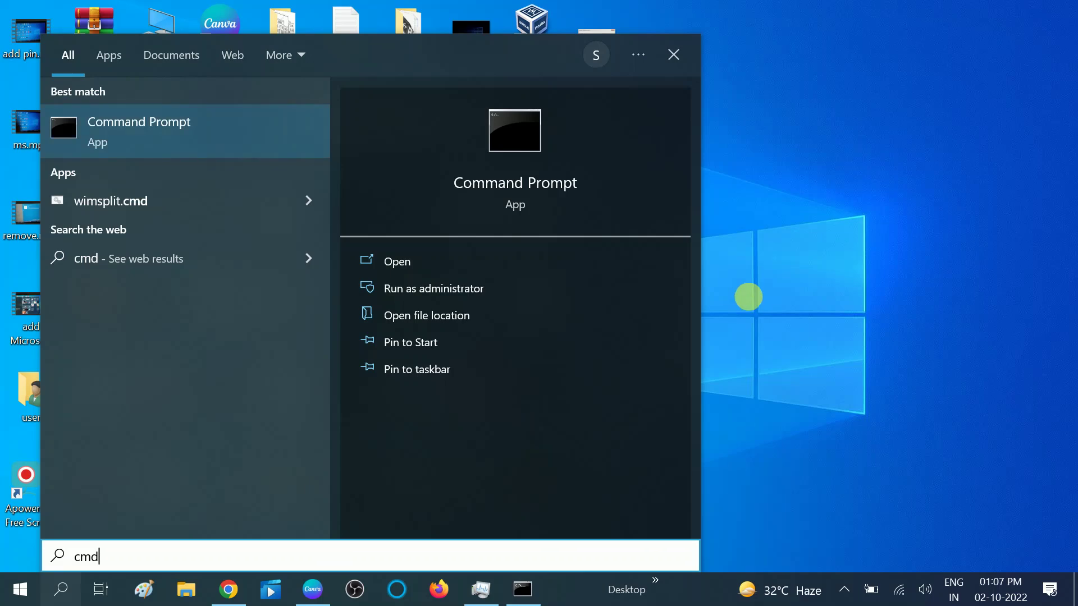
{"action": "key", "text": "ctrl+shift+Return"}
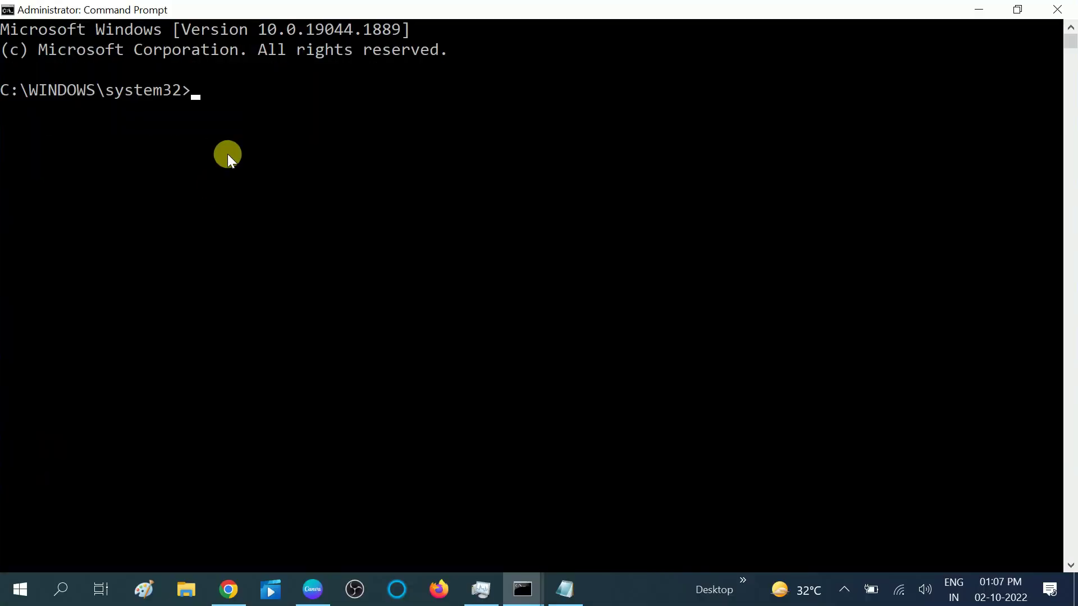
In the Notepad notes, select the .dll re-registration for-loop line
{"action": "left_click", "coordinate": [564, 587]}
{"action": "left_click_drag", "start_coordinate": [491, 184], "coordinate": [582, 200]}
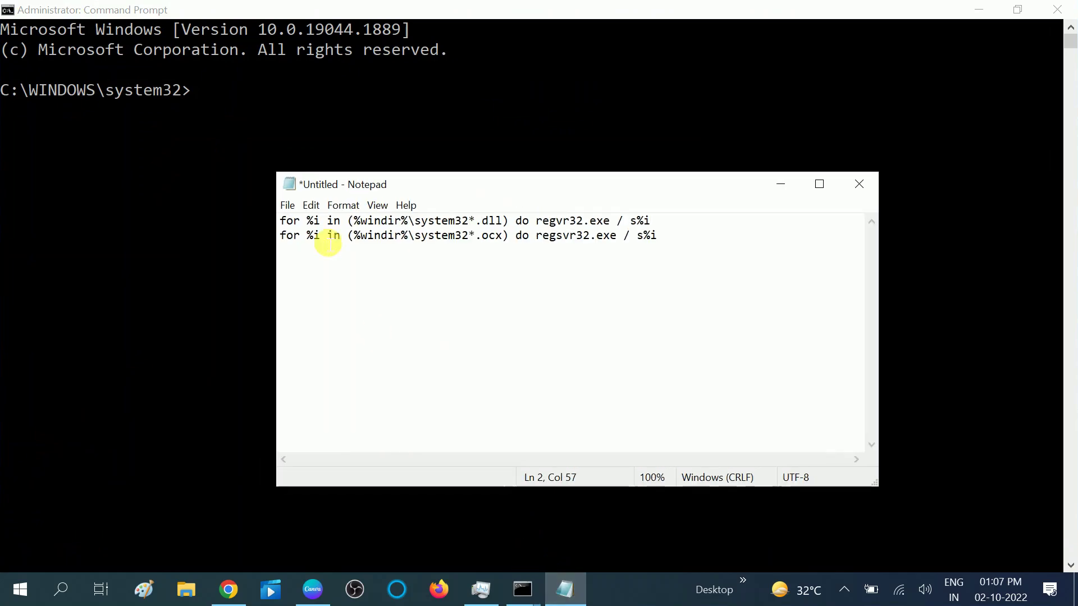
{"action": "left_click", "coordinate": [283, 223]}
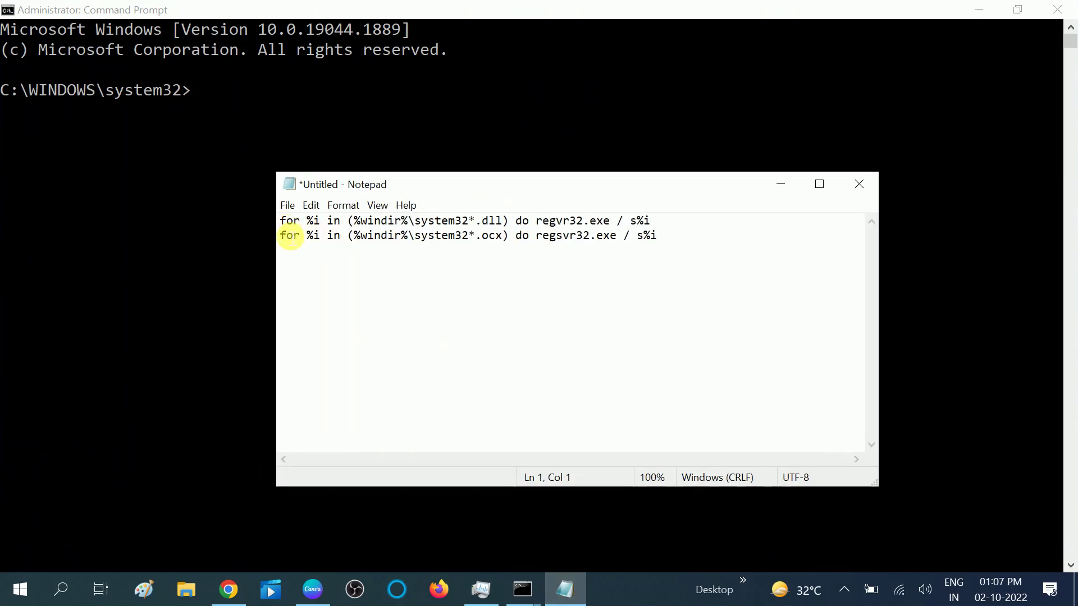
{"action": "key", "text": "Return"}
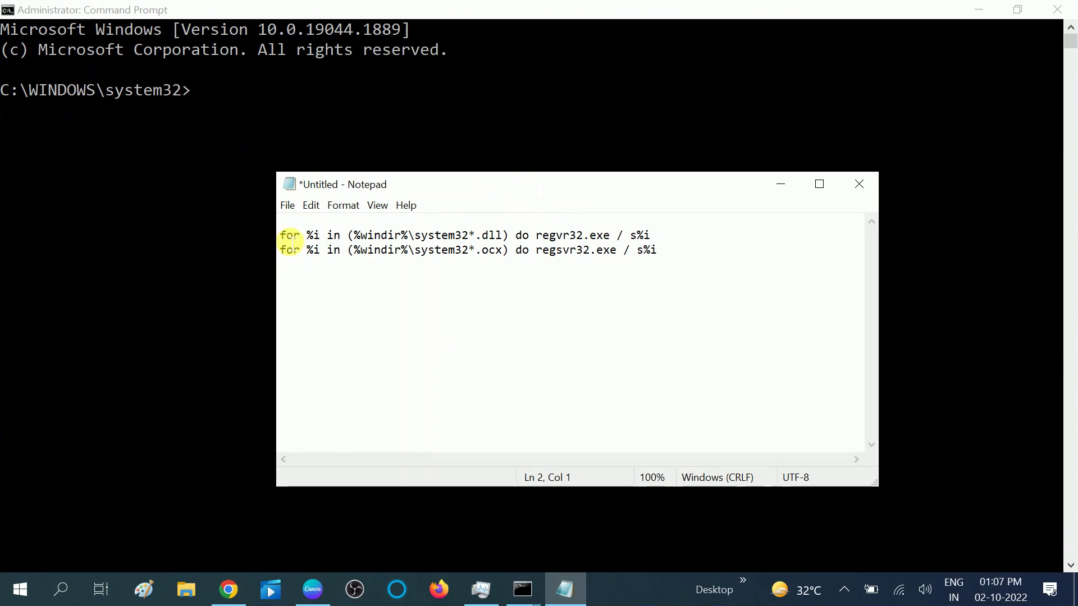
{"action": "left_click_drag", "start_coordinate": [283, 236], "coordinate": [677, 242]}
{"action": "key", "text": "ctrl+c"}
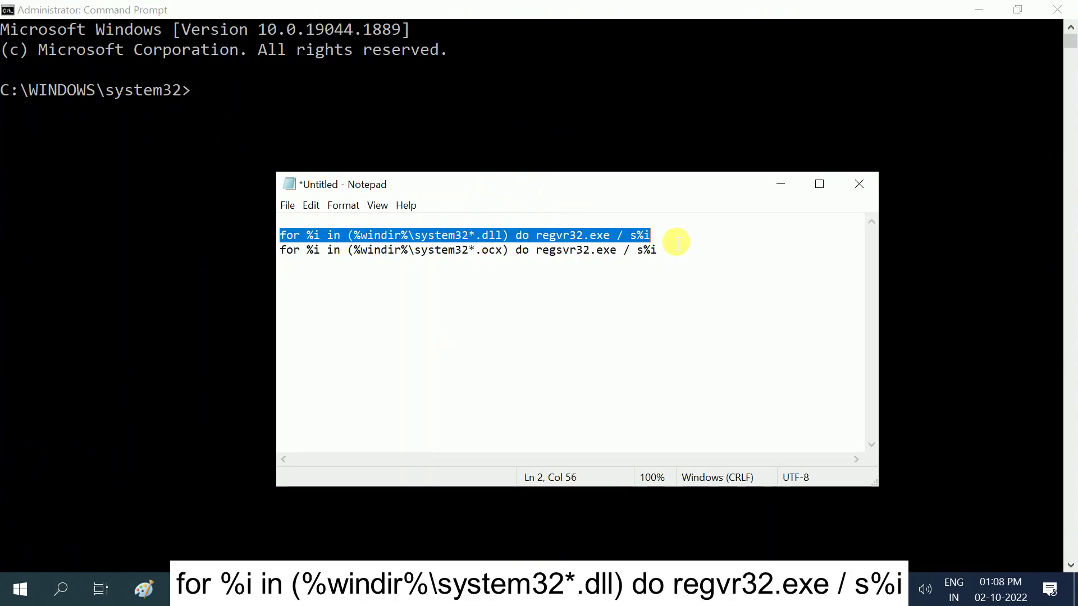
Paste and run the .dll for-loop (regsvr32 over system32 *.dll) in the admin Command Prompt
{"action": "left_click", "coordinate": [207, 97]}
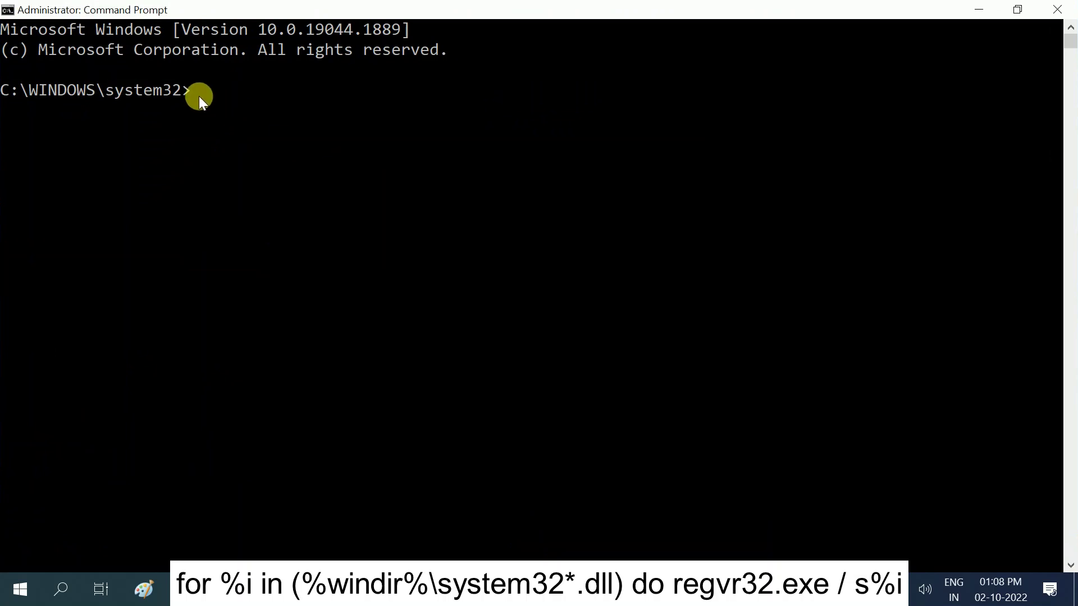
{"action": "left_click", "coordinate": [199, 96]}
{"action": "right_click", "coordinate": [199, 96]}
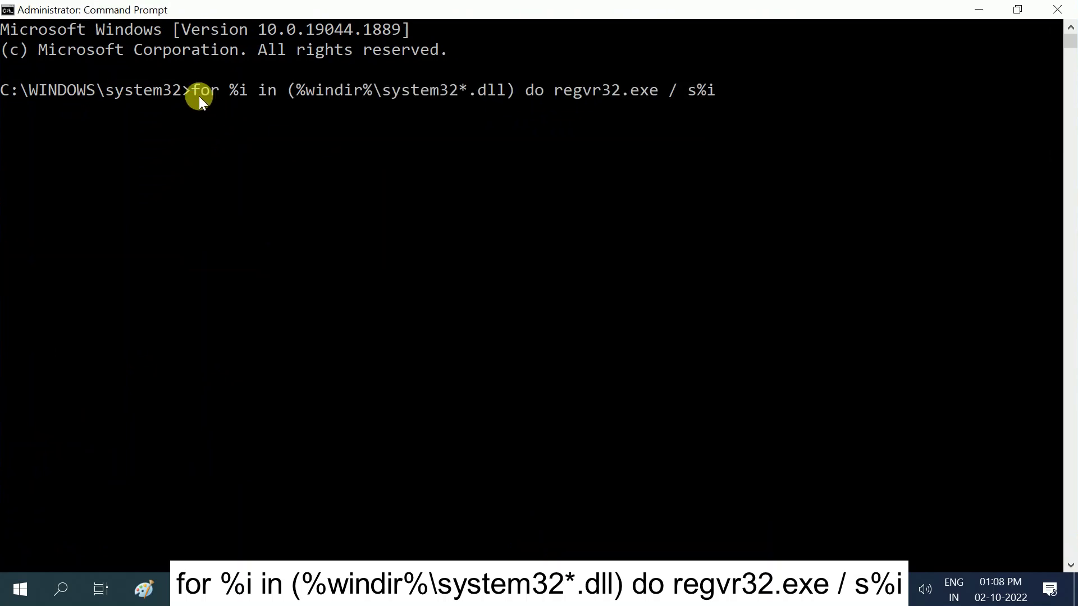
{"action": "key", "text": "Return"}
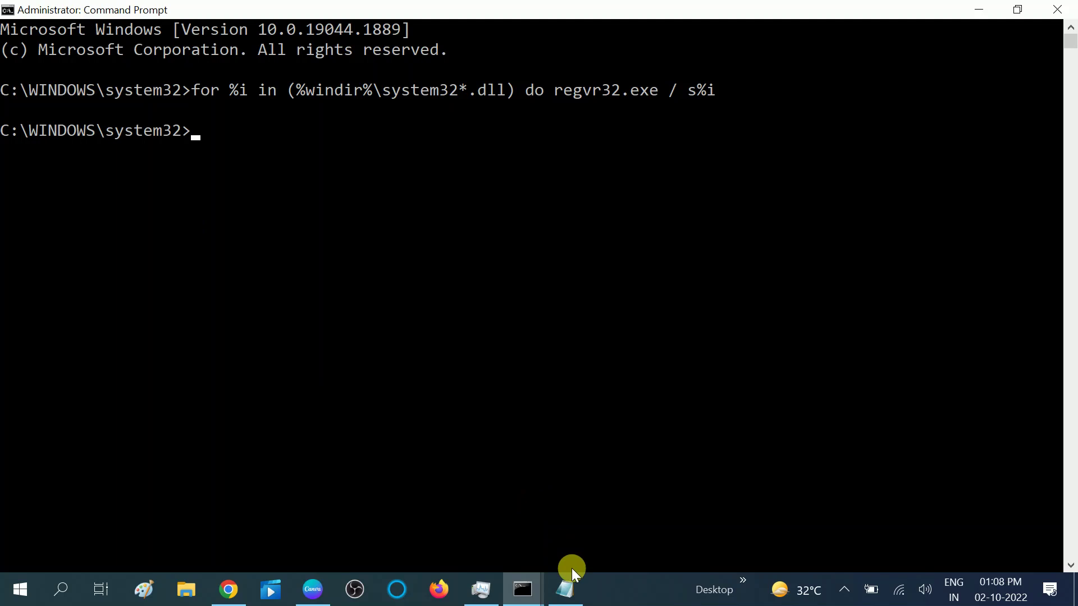
{"action": "left_click", "coordinate": [564, 589]}
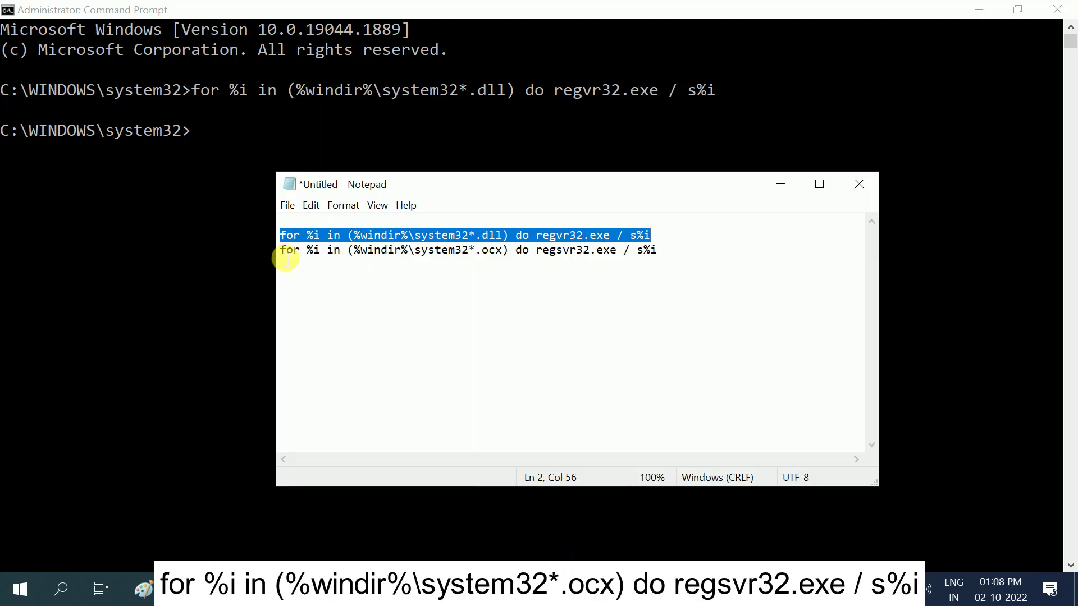
Paste and run the .ocx for-loop (regsvr32 over system32 *.ocx) from Notepad, then type exit
{"action": "left_click_drag", "start_coordinate": [283, 252], "coordinate": [673, 280]}
{"action": "key", "text": "ctrl+c"}
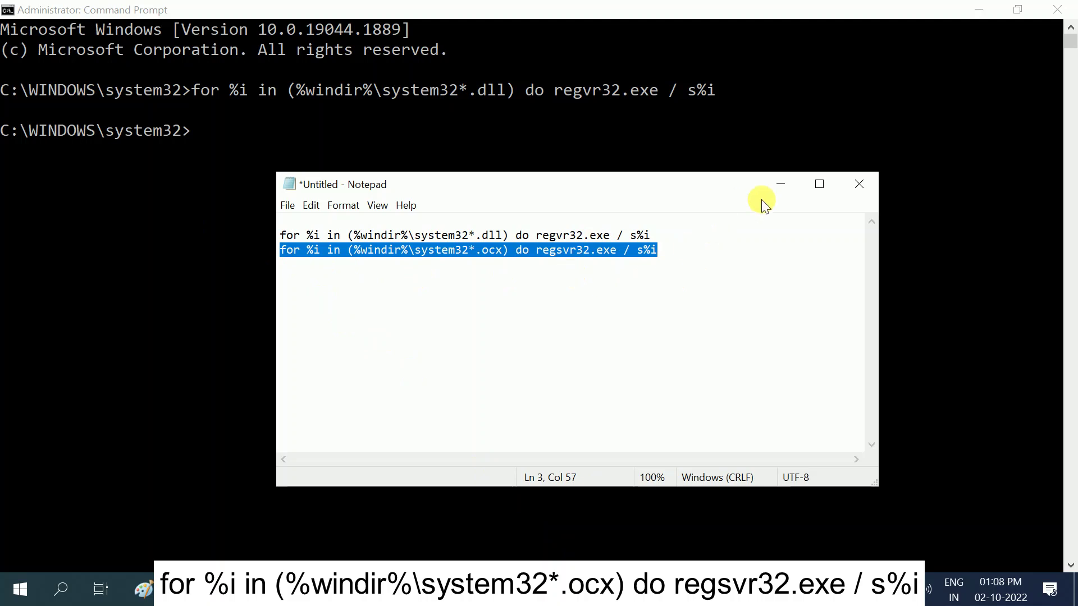
{"action": "left_click", "coordinate": [229, 161]}
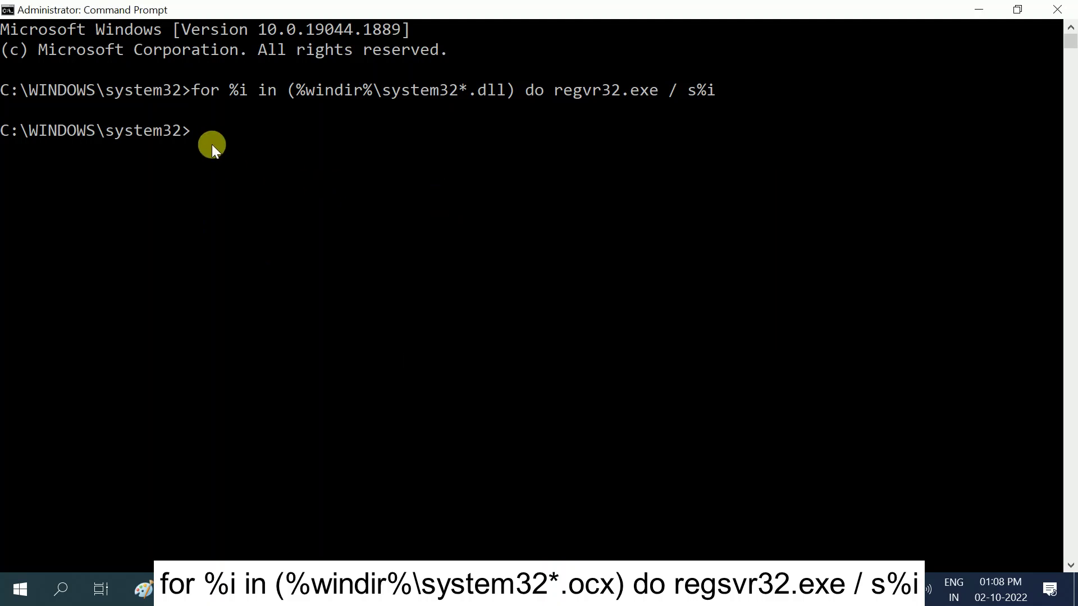
{"action": "right_click", "coordinate": [211, 143]}
{"action": "key", "text": "Return"}
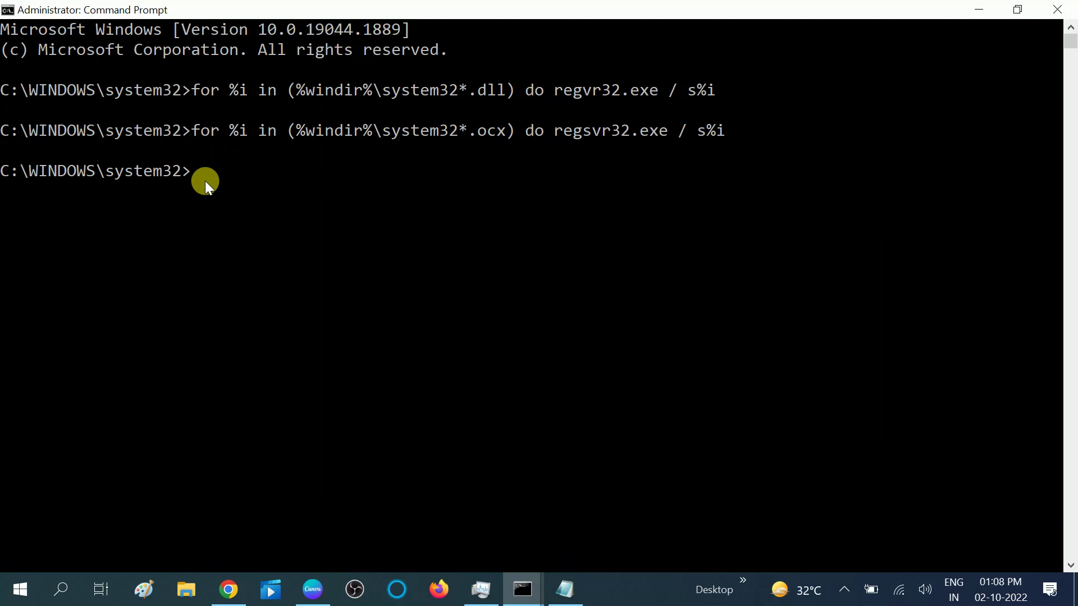
{"action": "type", "text": "exit"}
{"action": "key", "text": "Return"}
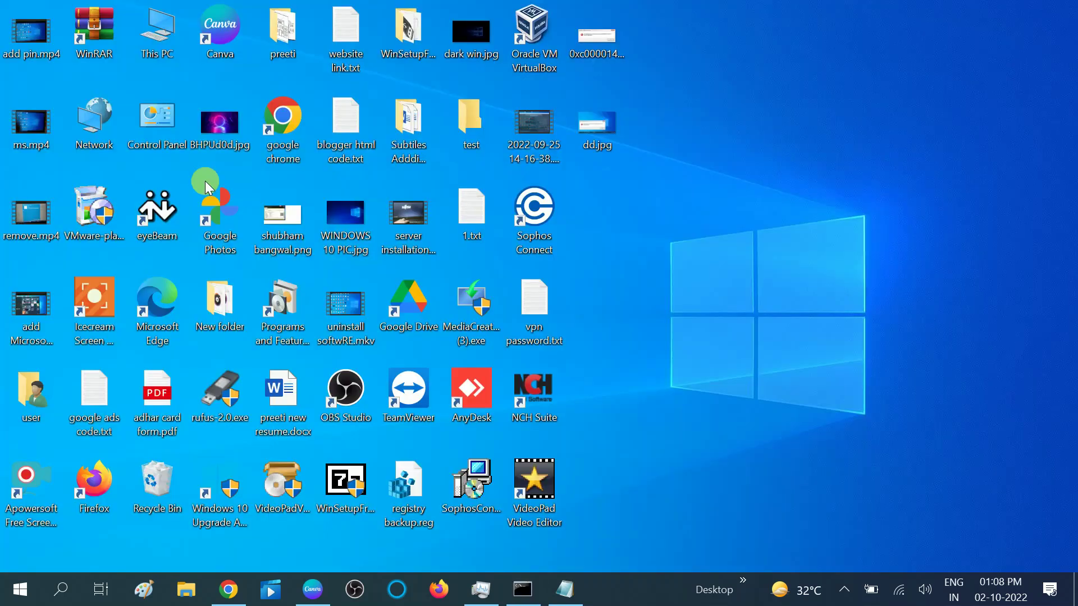